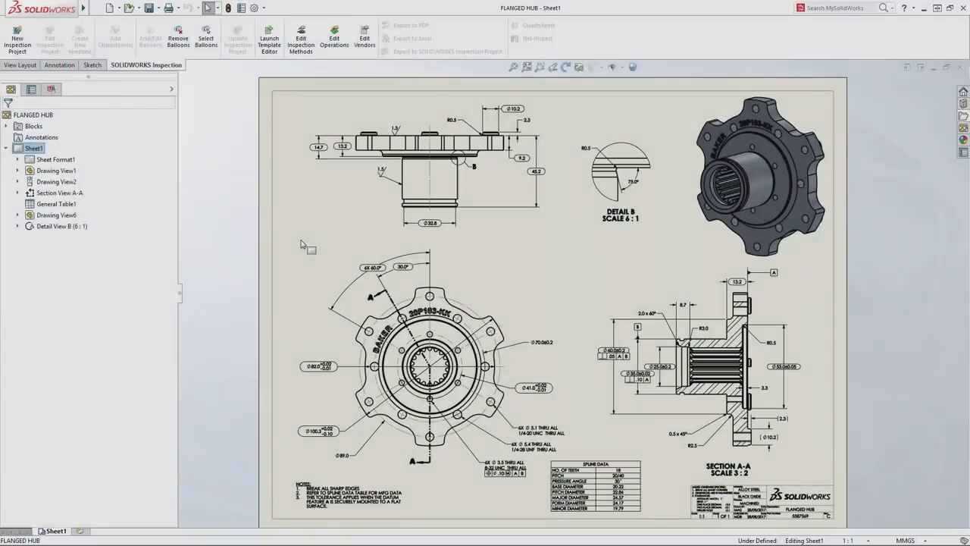
Mark the Ø70.0±0.2 dimension in the hub's front view as an inspection dimension.
{"action": "right_click_drag", "start_coordinate": [301, 243], "coordinate": [329, 269]}
{"action": "left_click_drag", "start_coordinate": [288, 236], "coordinate": [714, 522]}
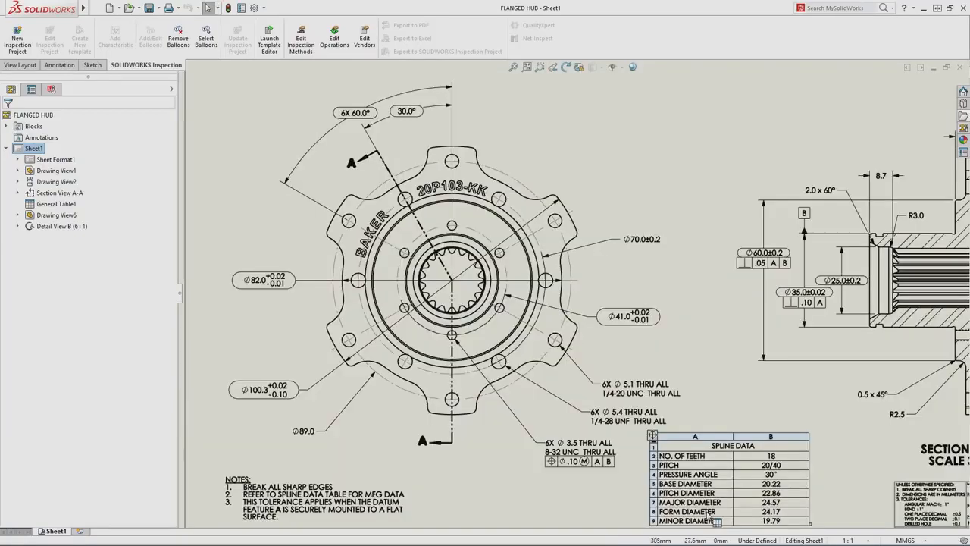
{"action": "left_click", "coordinate": [589, 450]}
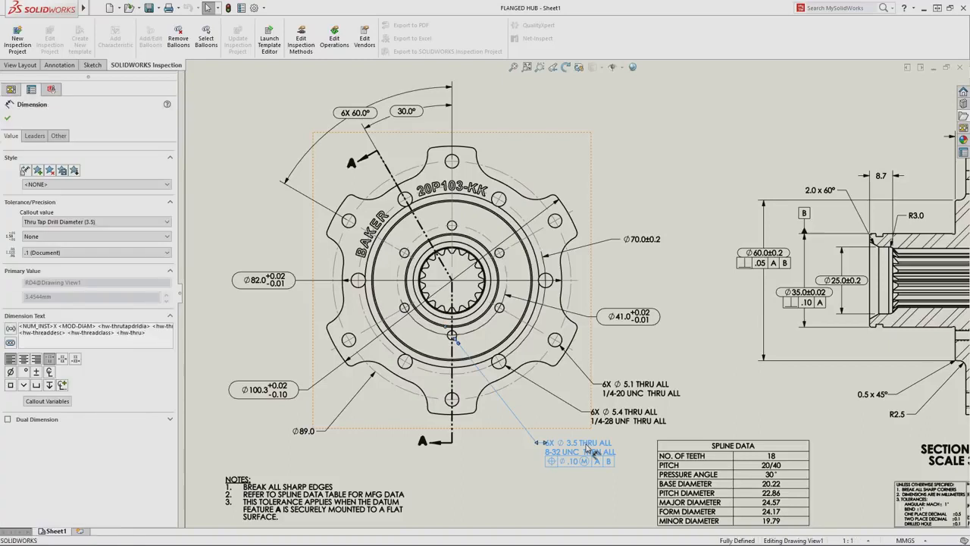
{"action": "left_click", "coordinate": [622, 318]}
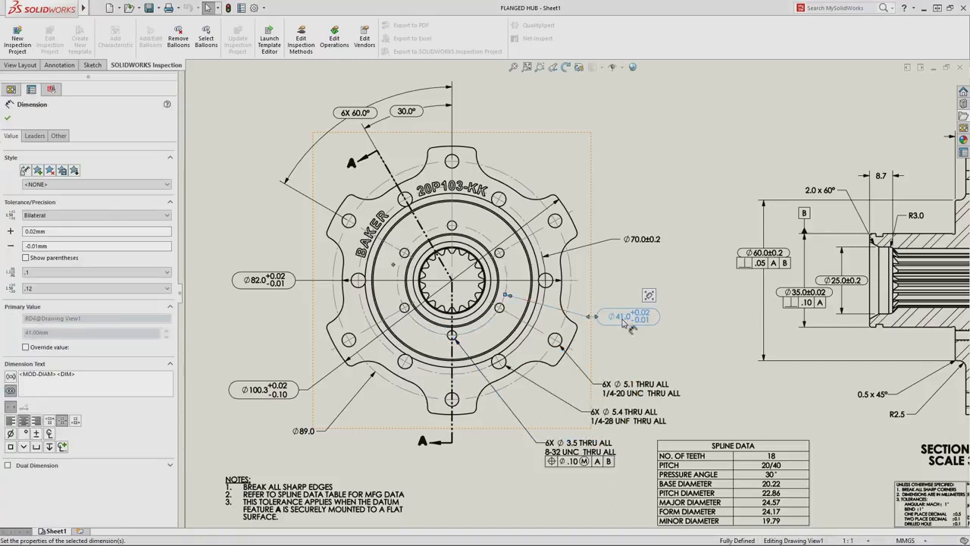
{"action": "left_click", "coordinate": [641, 240]}
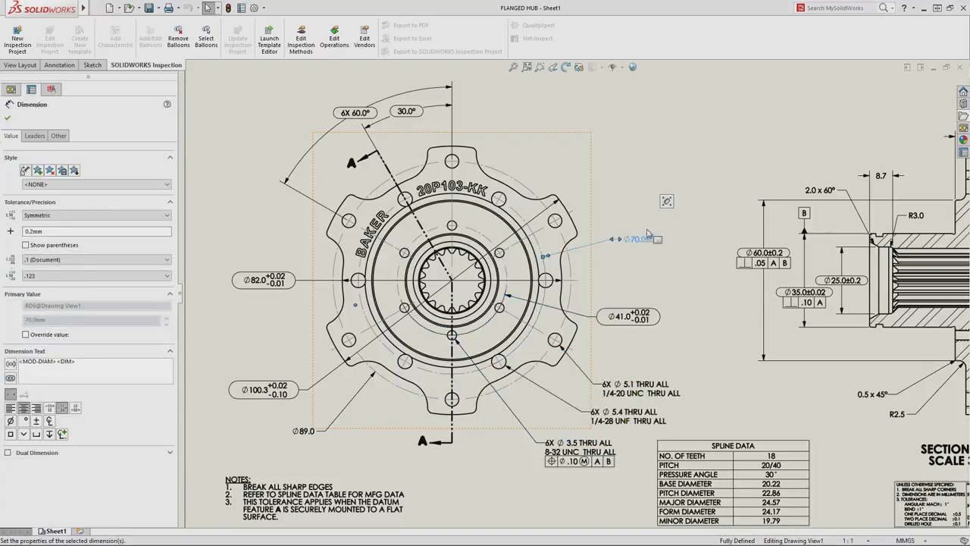
{"action": "mouse_move", "coordinate": [666, 200]}
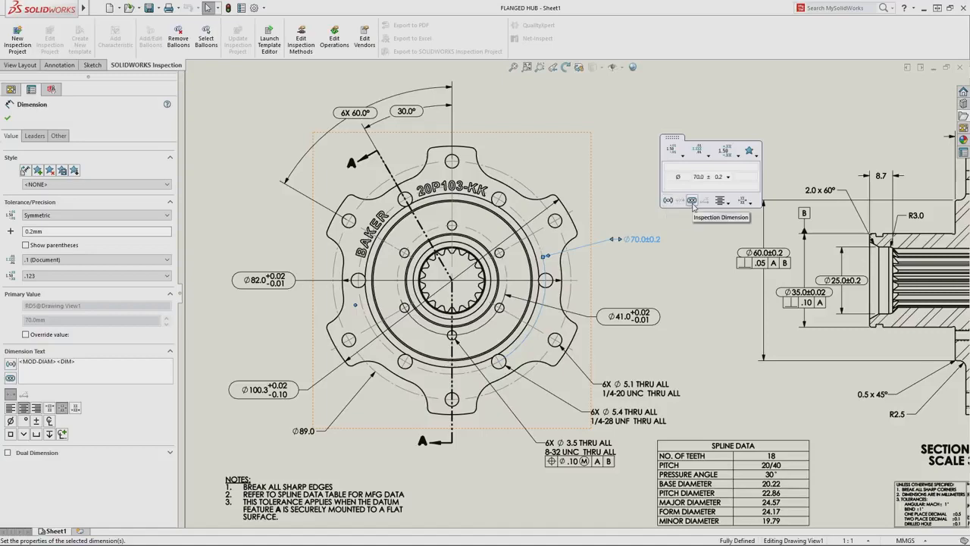
{"action": "left_click", "coordinate": [692, 201]}
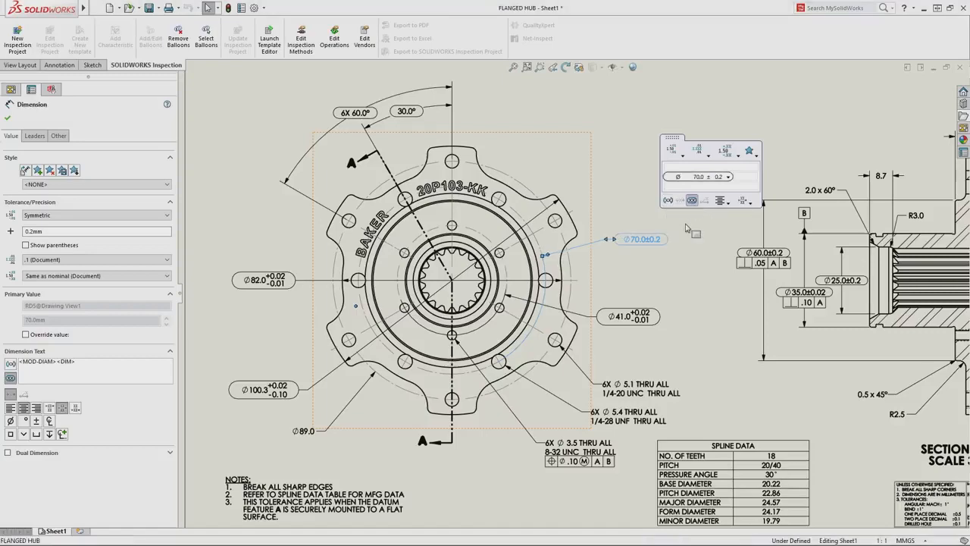
{"action": "left_click", "coordinate": [686, 227]}
{"action": "left_click", "coordinate": [552, 72]}
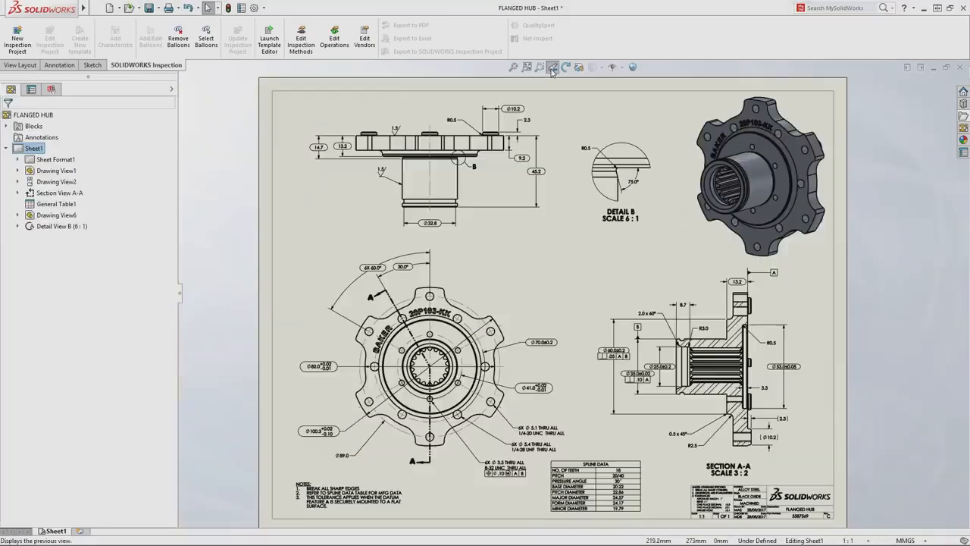
Start a new inspection project from the Default.swidot template and set its vendor to ACME.
{"action": "left_click", "coordinate": [20, 47]}
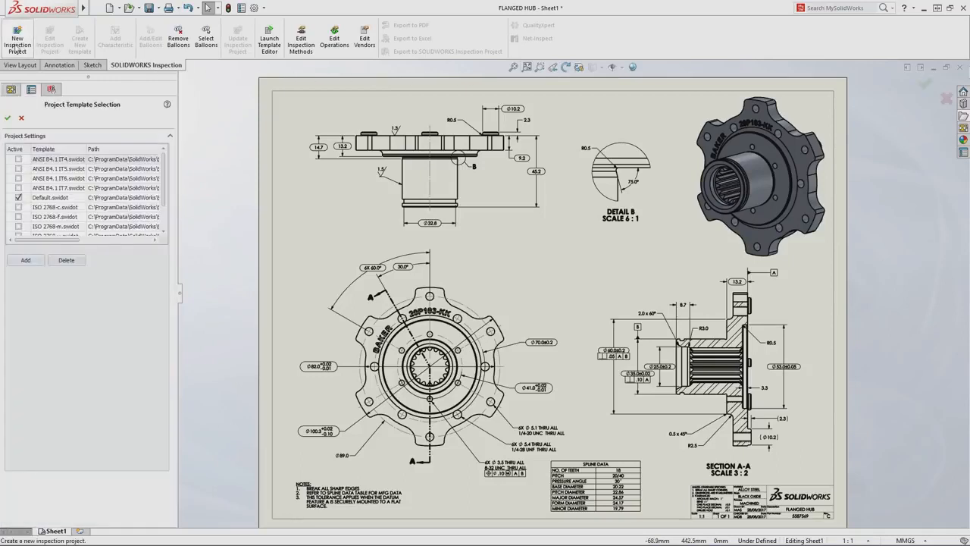
{"action": "left_click", "coordinate": [9, 118]}
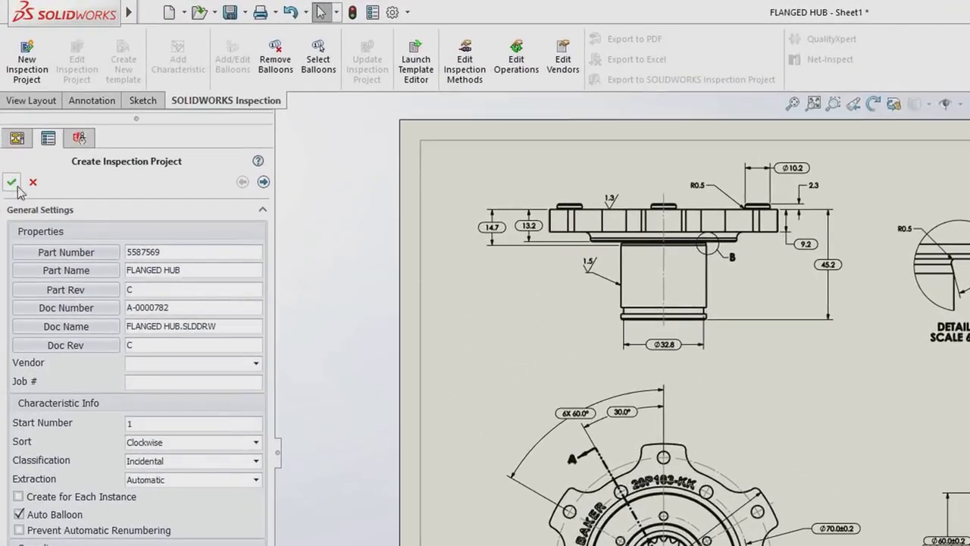
{"action": "left_click", "coordinate": [256, 366]}
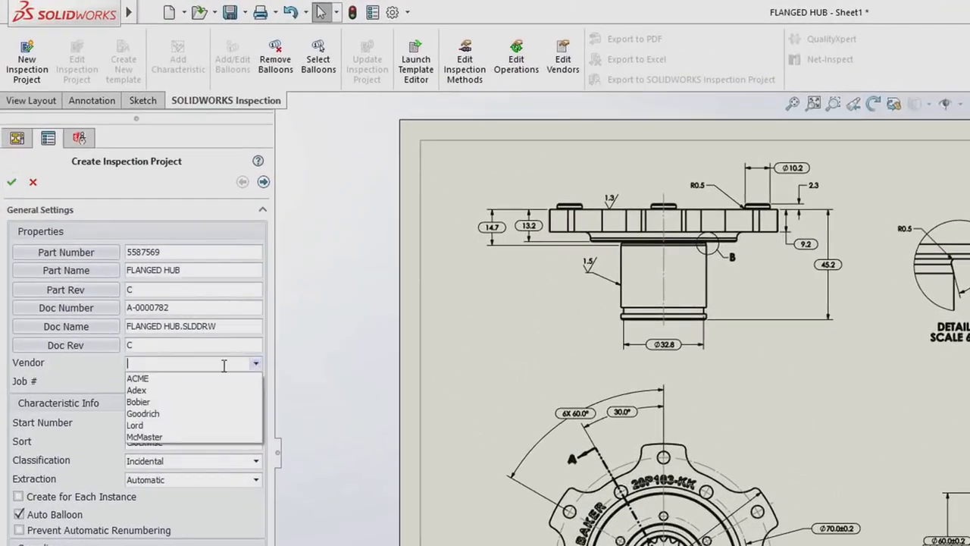
{"action": "left_click", "coordinate": [172, 373]}
{"action": "left_click", "coordinate": [144, 382]}
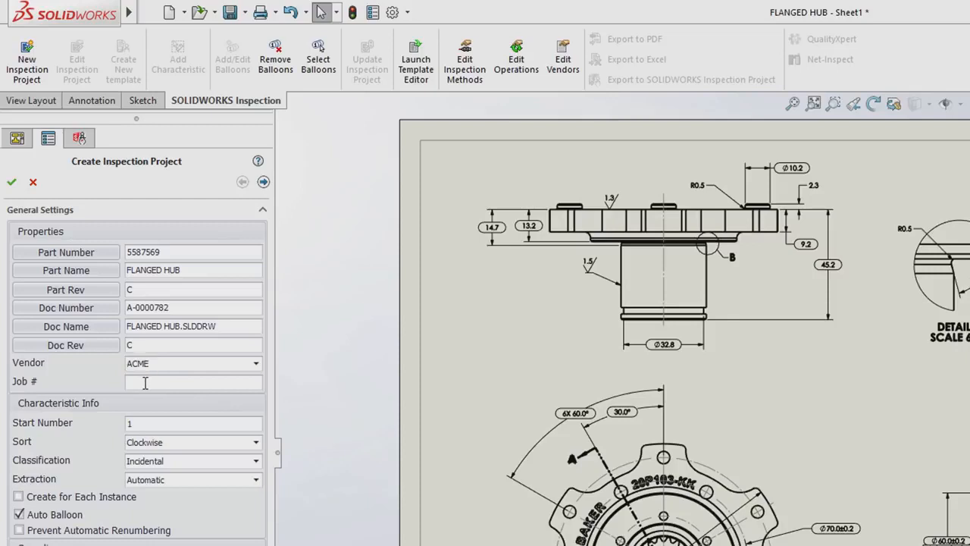
Restrict dimension extraction to inspection dimensions only and create the inspection project.
{"action": "left_click", "coordinate": [263, 181]}
{"action": "left_click", "coordinate": [46, 263]}
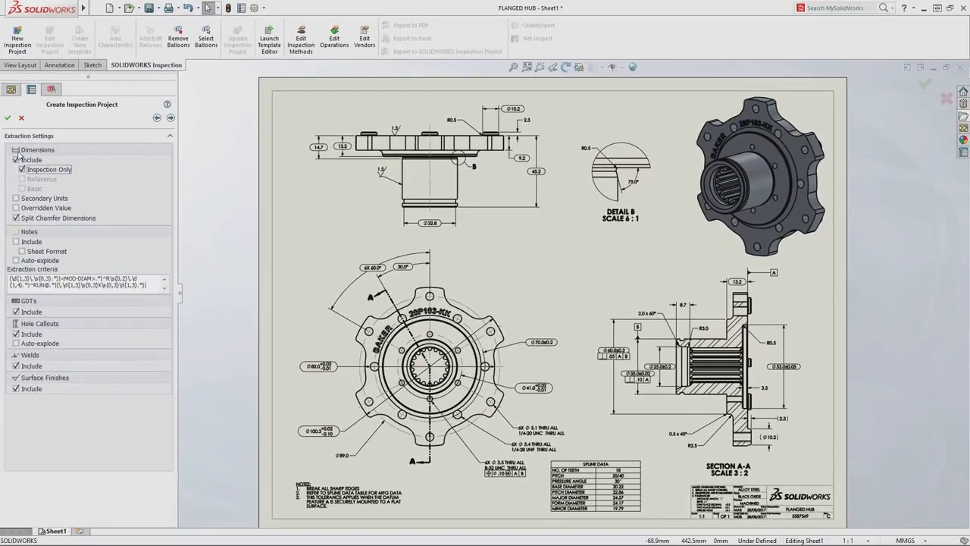
{"action": "left_click", "coordinate": [8, 118]}
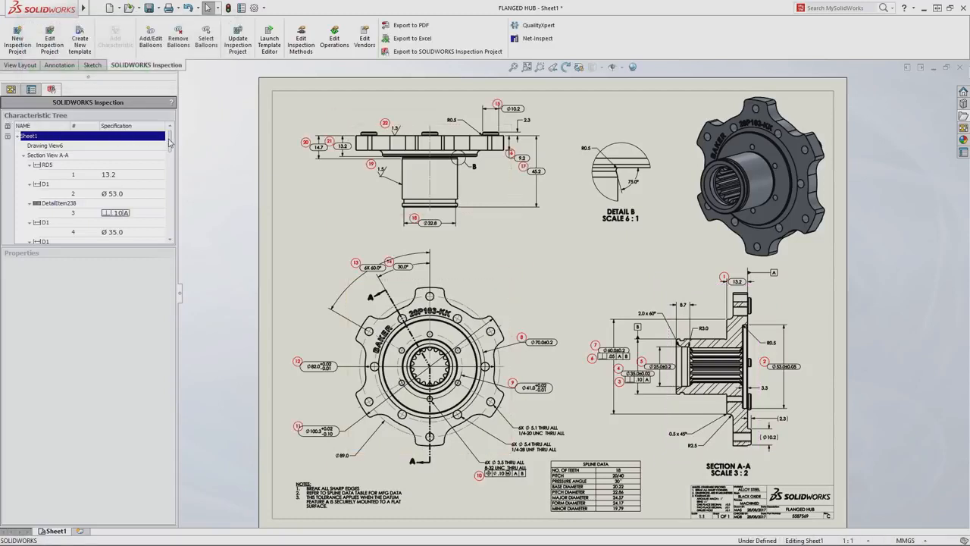
Classify characteristic 9, the Ø41.0 dimension, as Critical and mark it as a key characteristic.
{"action": "left_click_drag", "start_coordinate": [170, 143], "coordinate": [171, 179]}
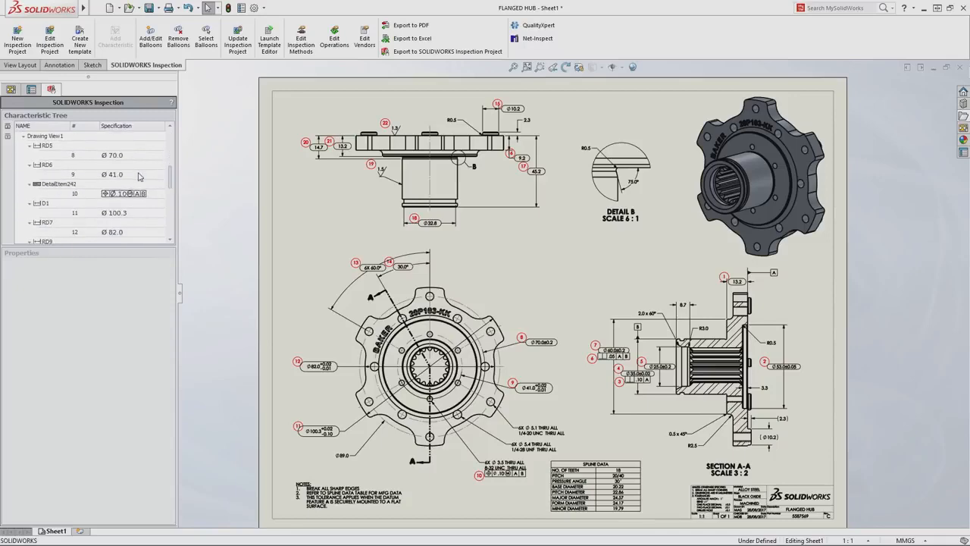
{"action": "left_click", "coordinate": [119, 175]}
{"action": "right_click", "coordinate": [119, 175]}
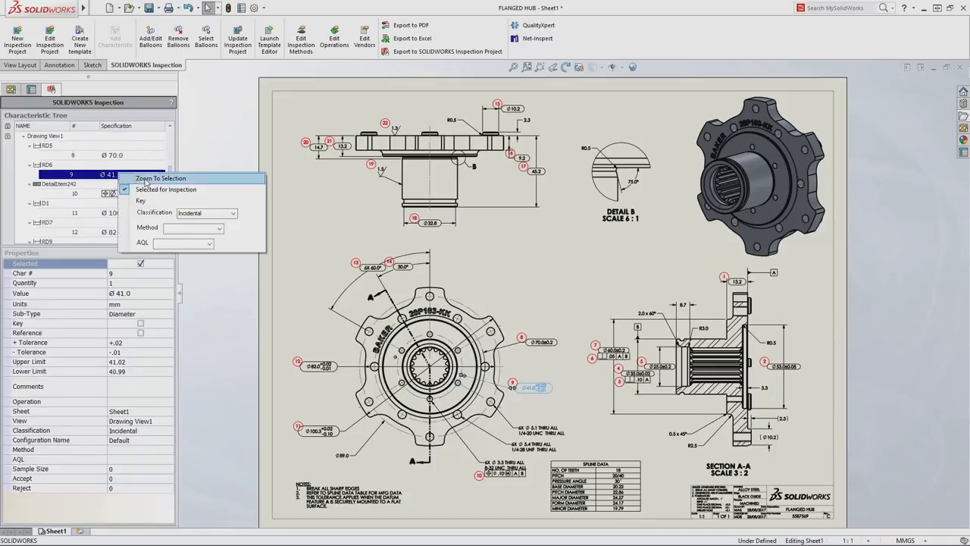
{"action": "left_click", "coordinate": [145, 178]}
{"action": "right_click", "coordinate": [139, 177]}
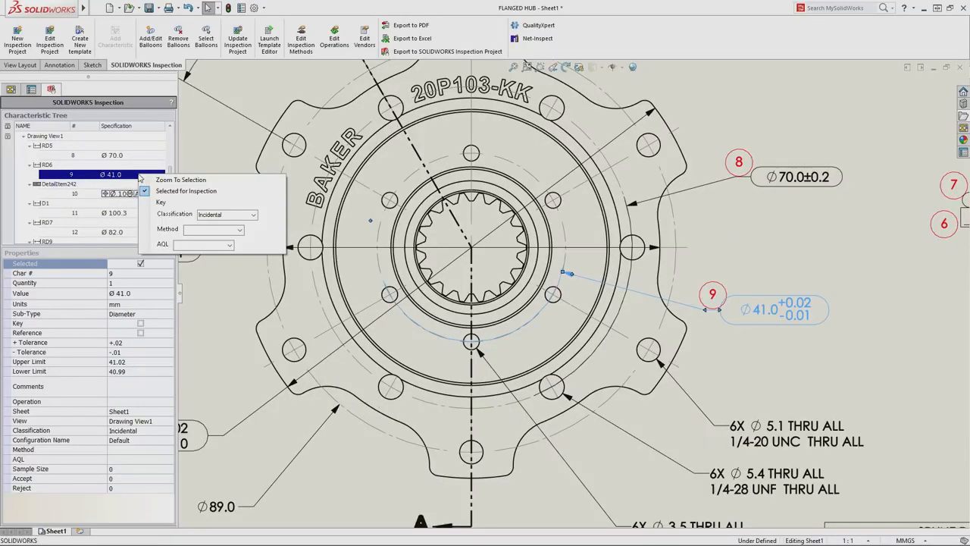
{"action": "left_click", "coordinate": [253, 215]}
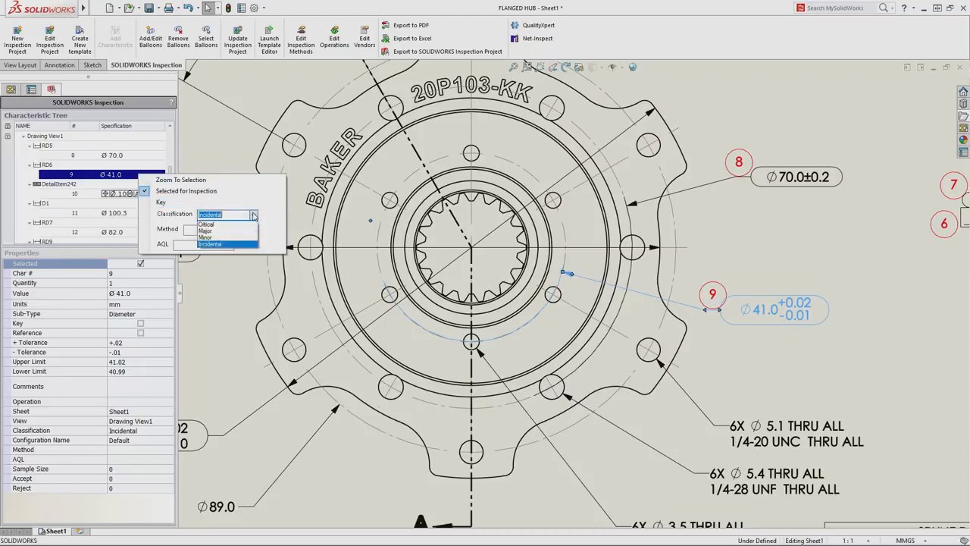
{"action": "left_click", "coordinate": [206, 224]}
{"action": "left_click", "coordinate": [140, 324]}
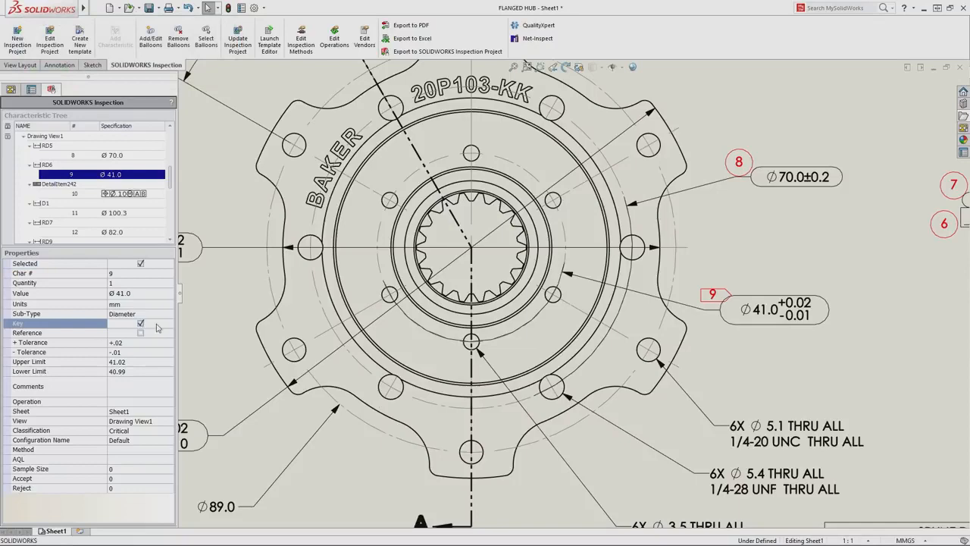
{"action": "key", "text": "f"}
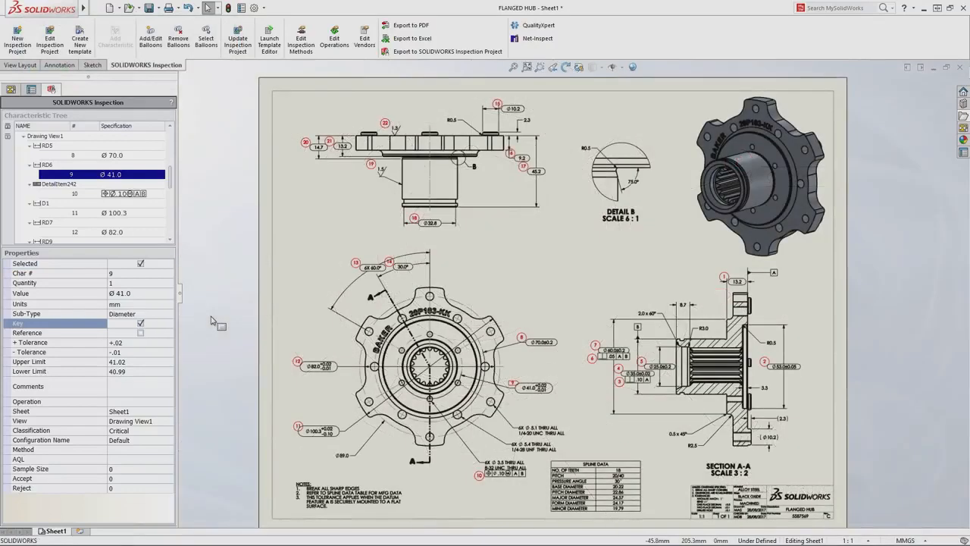
Export the inspection project to Excel using the AS9102.xlt template.
{"action": "left_click", "coordinate": [409, 38]}
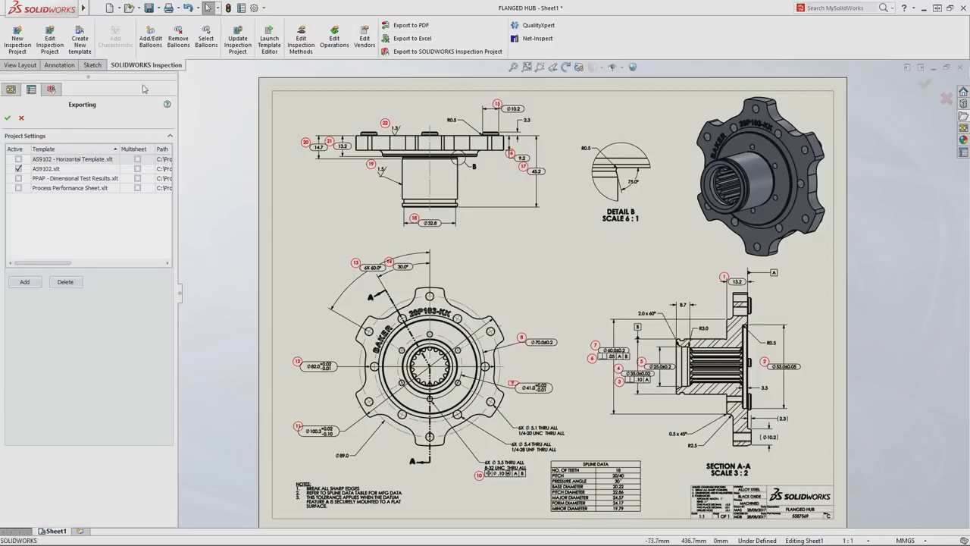
{"action": "left_click", "coordinate": [7, 118]}
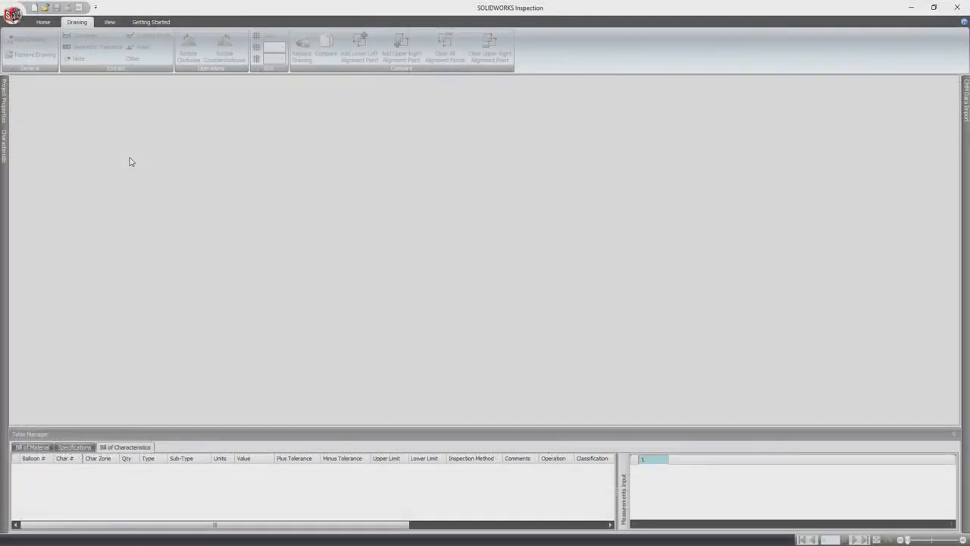
In standalone SOLIDWORKS Inspection, create a project from the AS9102 (Metric).ixpdot template with Shaft.PDF as its drawing.
{"action": "left_click", "coordinate": [34, 8]}
{"action": "left_click", "coordinate": [424, 233]}
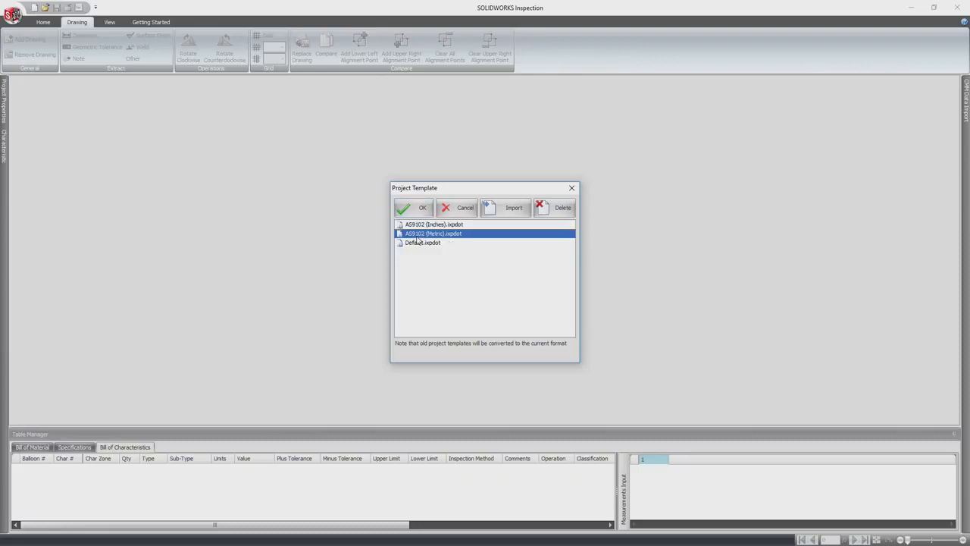
{"action": "left_click", "coordinate": [413, 210]}
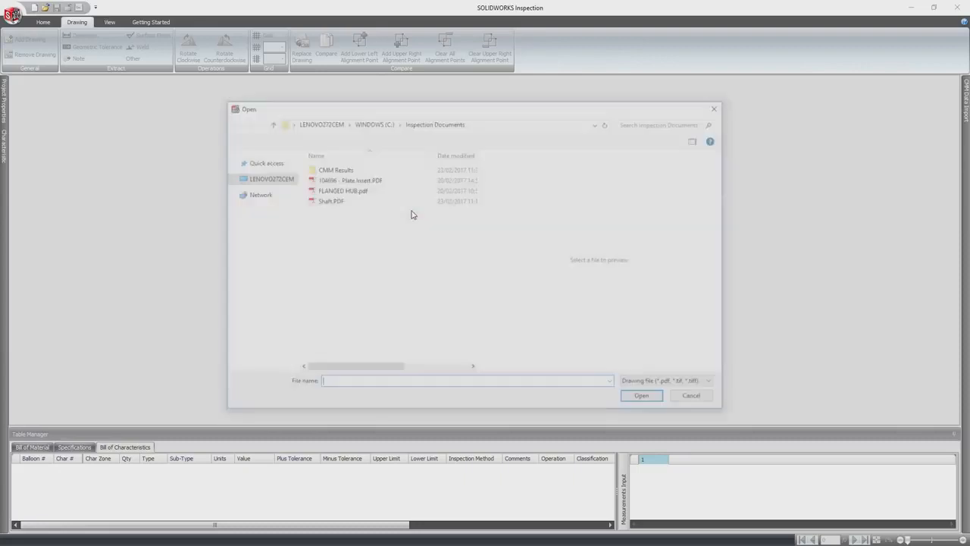
{"action": "left_click", "coordinate": [326, 201]}
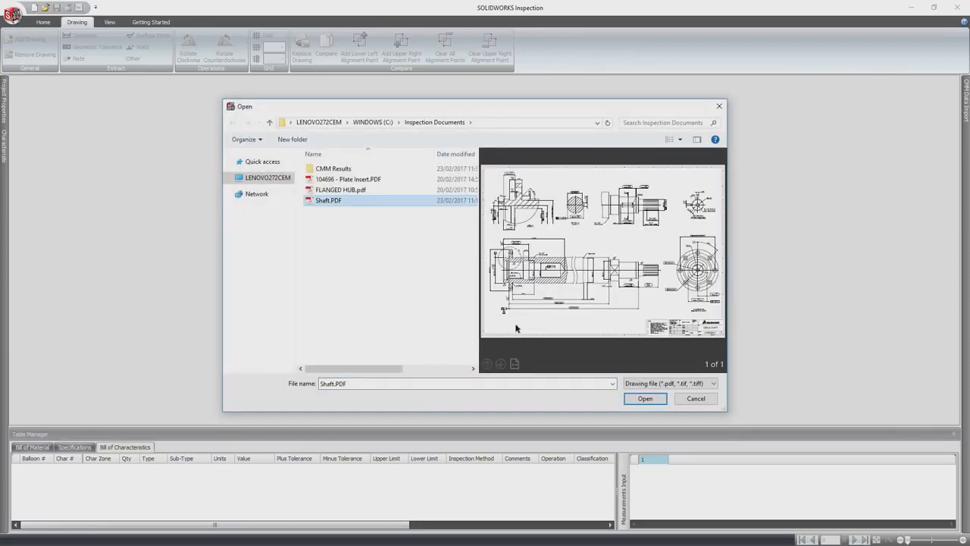
{"action": "left_click", "coordinate": [644, 398]}
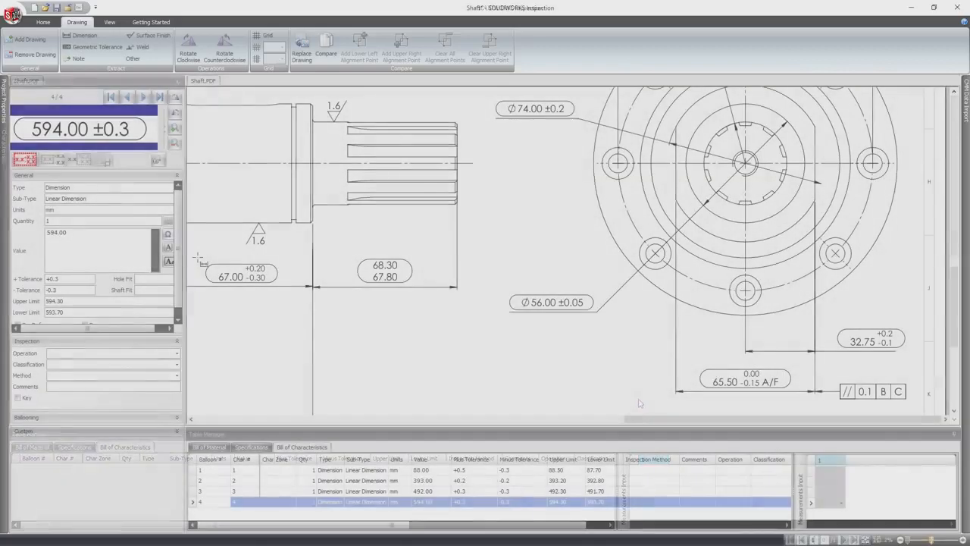
Extract the 67.00, 68.30/67.80, Ø74.00, Ø56.00 and 65.50 A/F dimensions from the shaft drawing as inspection characteristics.
{"action": "left_click_drag", "start_coordinate": [197, 257], "coordinate": [289, 291]}
{"action": "left_click_drag", "start_coordinate": [352, 257], "coordinate": [425, 292]}
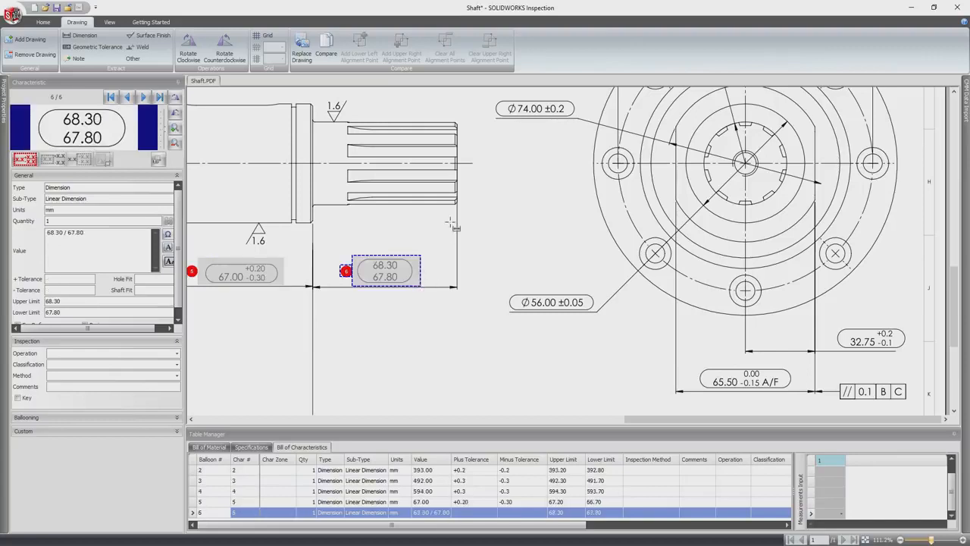
{"action": "left_click_drag", "start_coordinate": [523, 115], "coordinate": [586, 129]}
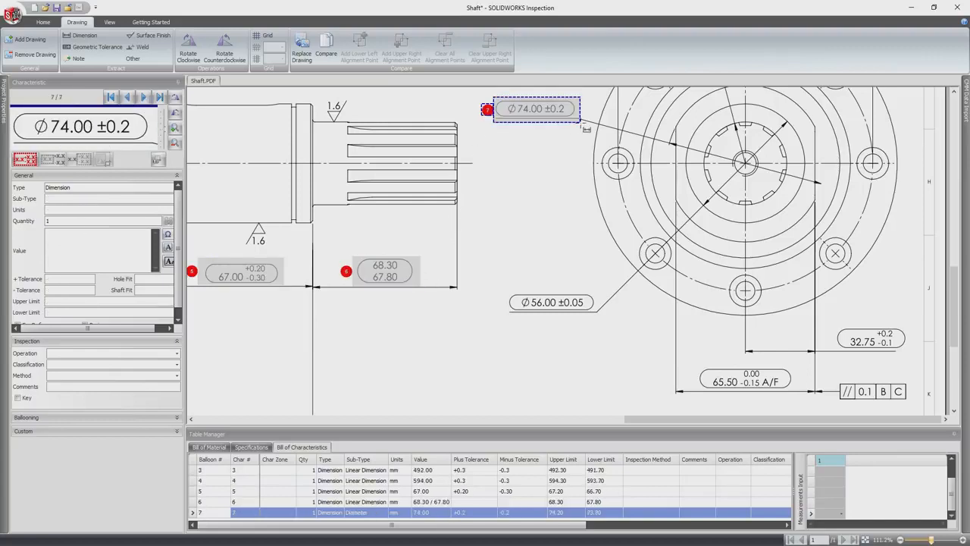
{"action": "left_click_drag", "start_coordinate": [503, 288], "coordinate": [605, 322]}
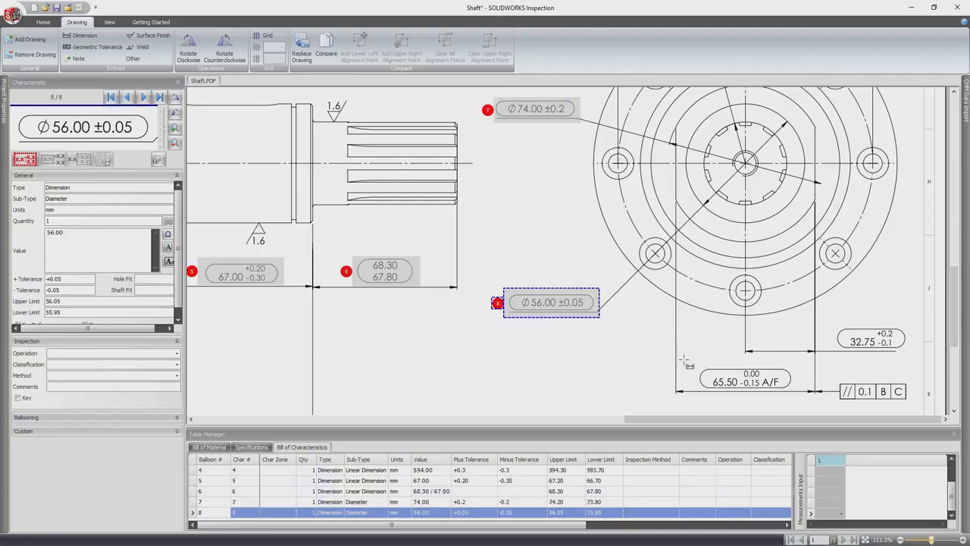
{"action": "left_click_drag", "start_coordinate": [712, 378], "coordinate": [798, 395]}
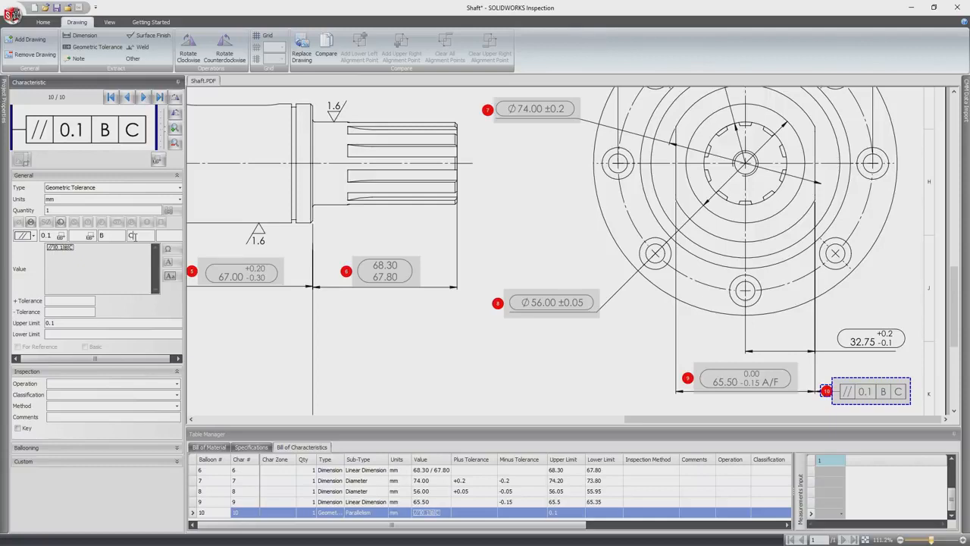
Classify the 0.1 parallelism tolerance to datums B and C as Major and choose its inspection method.
{"action": "left_click", "coordinate": [177, 395]}
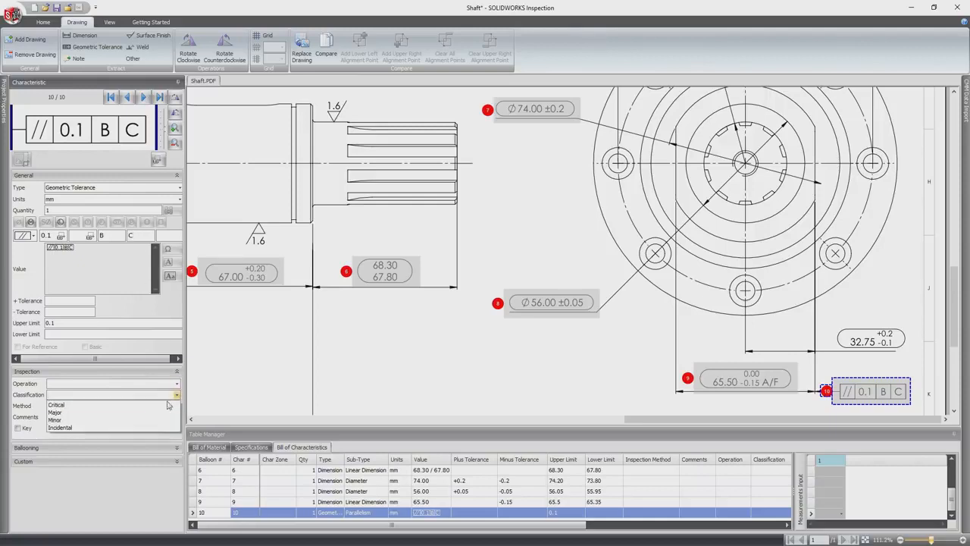
{"action": "left_click", "coordinate": [139, 412]}
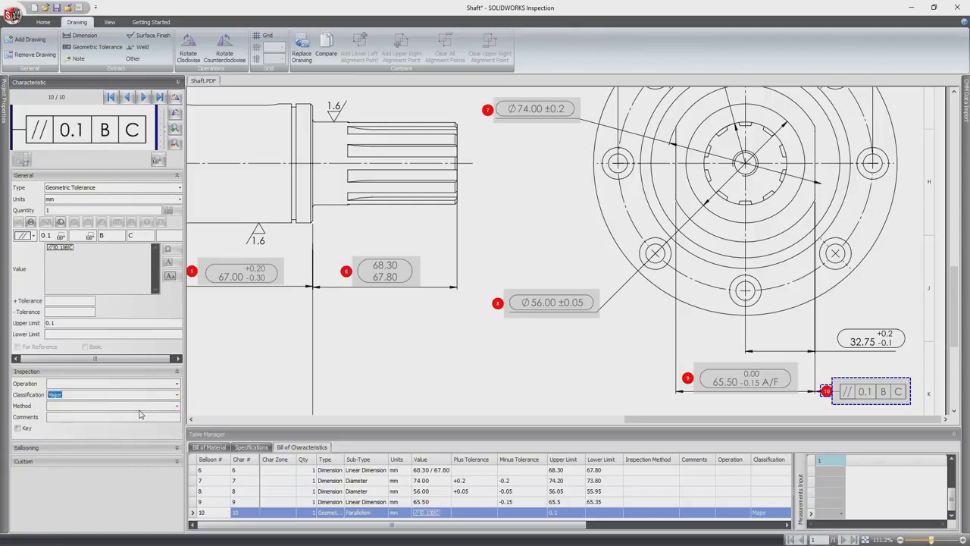
{"action": "left_click", "coordinate": [177, 407]}
{"action": "left_click", "coordinate": [154, 426]}
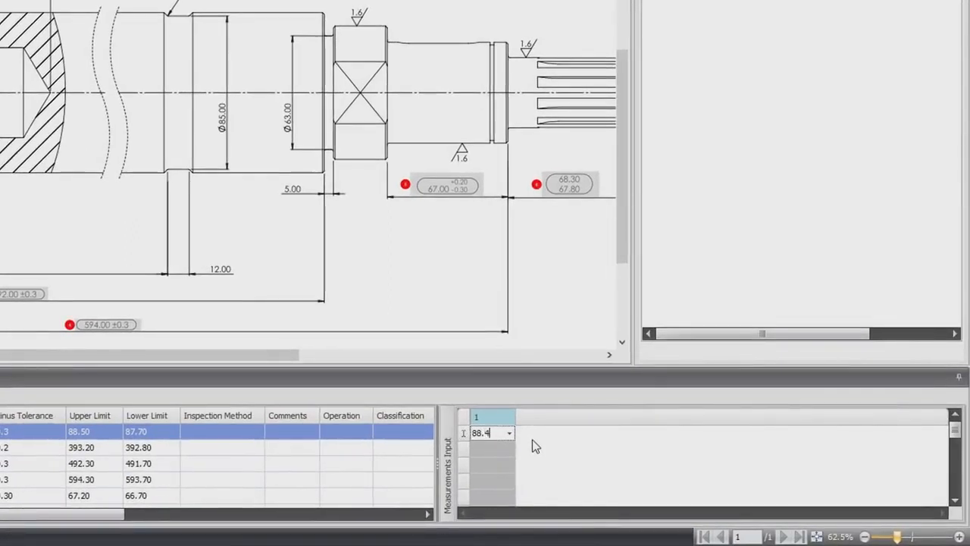
Enter the measured values 88.4, 393.1, 492.25 and 594.2 for characteristics 1 to 4.
{"action": "key", "text": "Return"}
{"action": "type", "text": "393.1"}
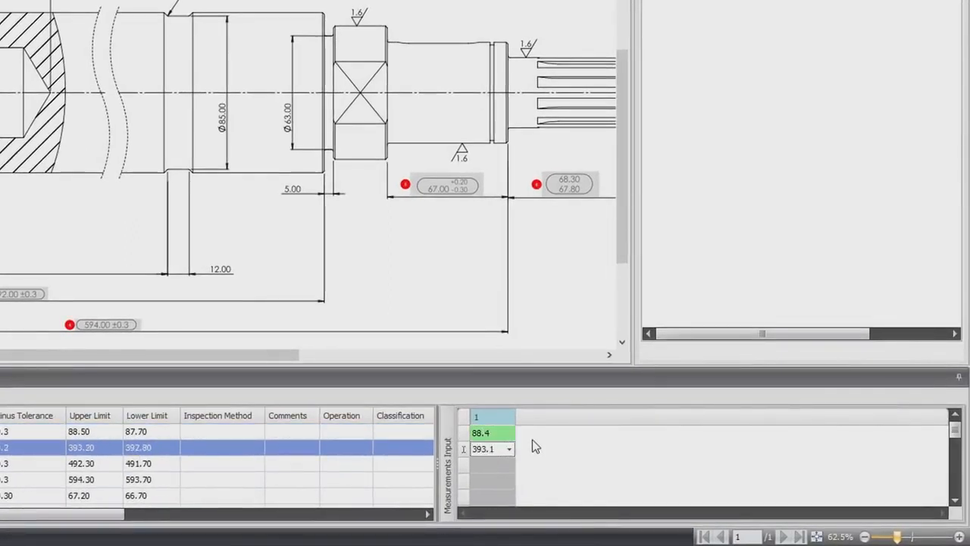
{"action": "key", "text": "Return"}
{"action": "type", "text": "4"}
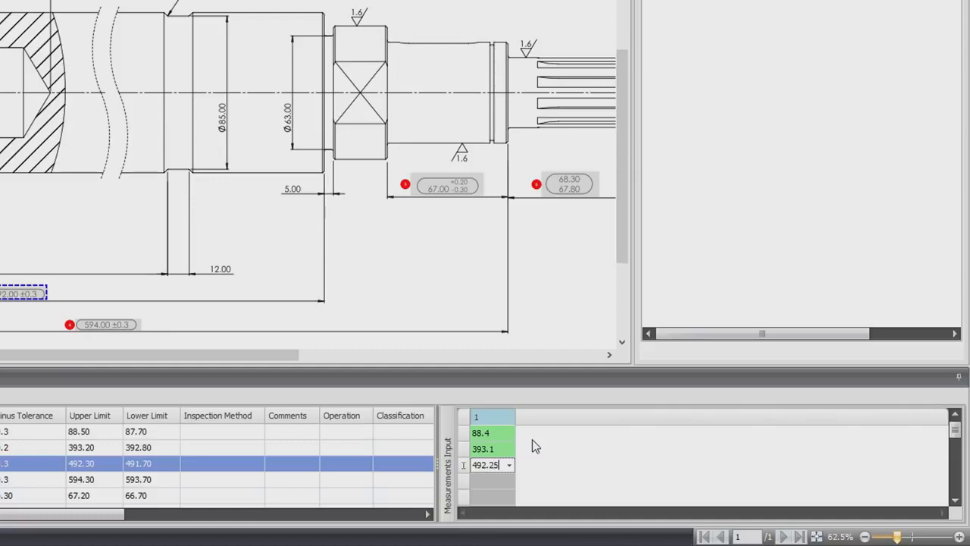
{"action": "type", "text": "92.25"}
{"action": "key", "text": "Return"}
{"action": "type", "text": "594.2"}
{"action": "key", "text": "Return"}
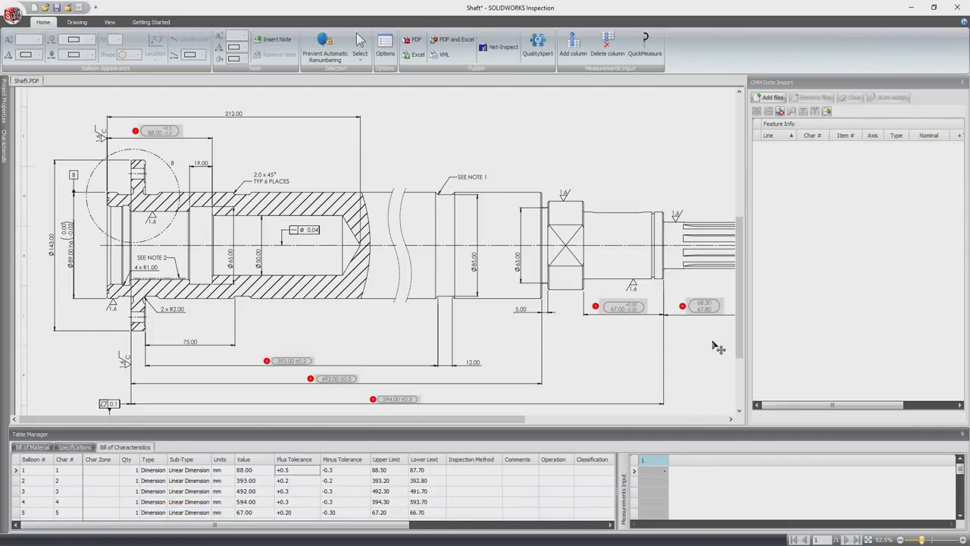
Import the eight CMM result files PDCMIS Shaft 1.txt through PDCMIS Shaft 8.txt from the CMM Results folder.
{"action": "left_click", "coordinate": [770, 97]}
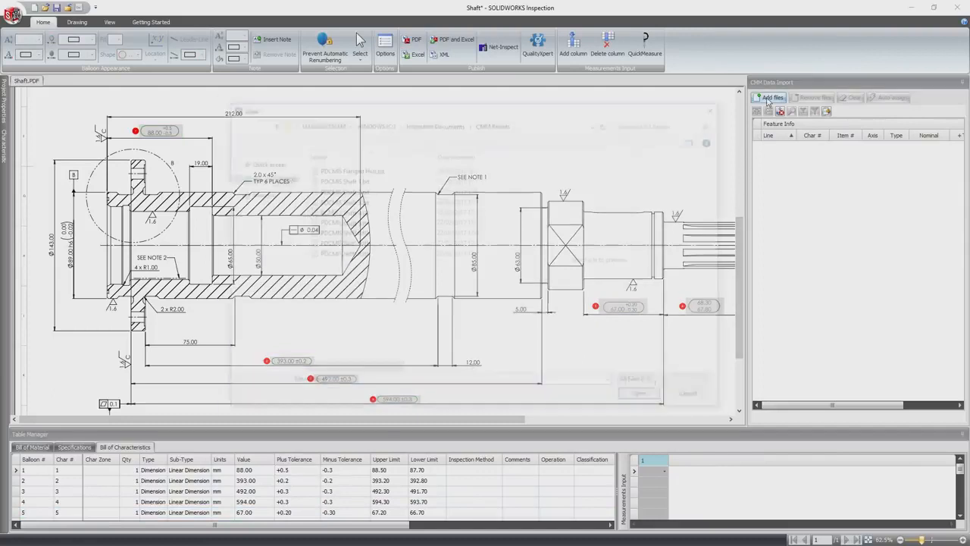
{"action": "left_click", "coordinate": [340, 179]}
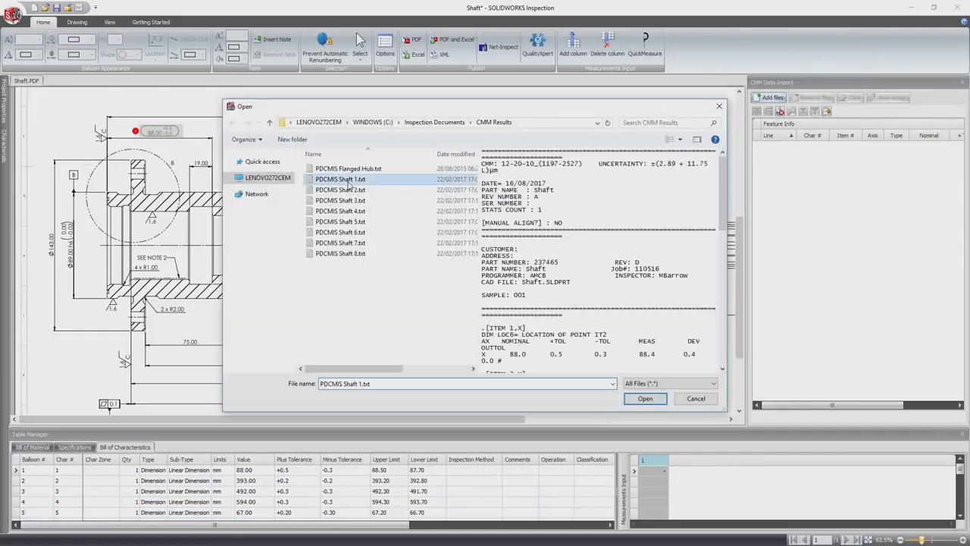
{"action": "left_click", "coordinate": [347, 254], "text": "shift"}
{"action": "left_click", "coordinate": [644, 399]}
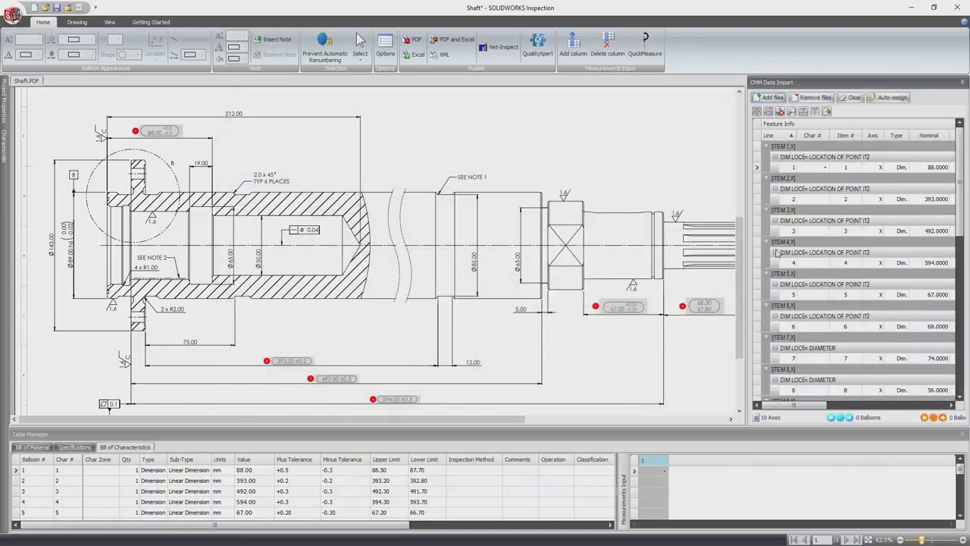
Auto-assign the imported CMM results to the characteristics by Item # with exact matching, and review them in the table and on the shaft drawing.
{"action": "left_click", "coordinate": [890, 98]}
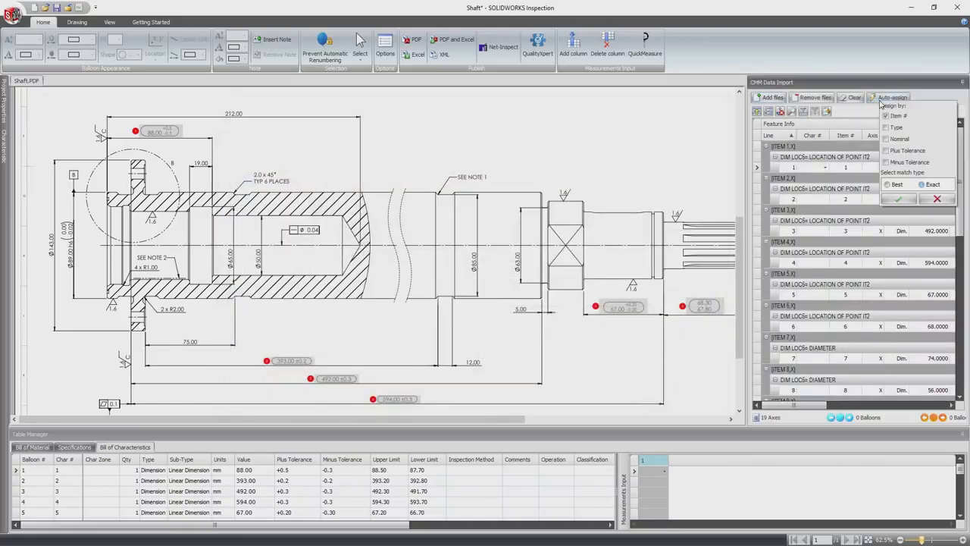
{"action": "left_click", "coordinate": [898, 199]}
{"action": "left_click", "coordinate": [956, 465]}
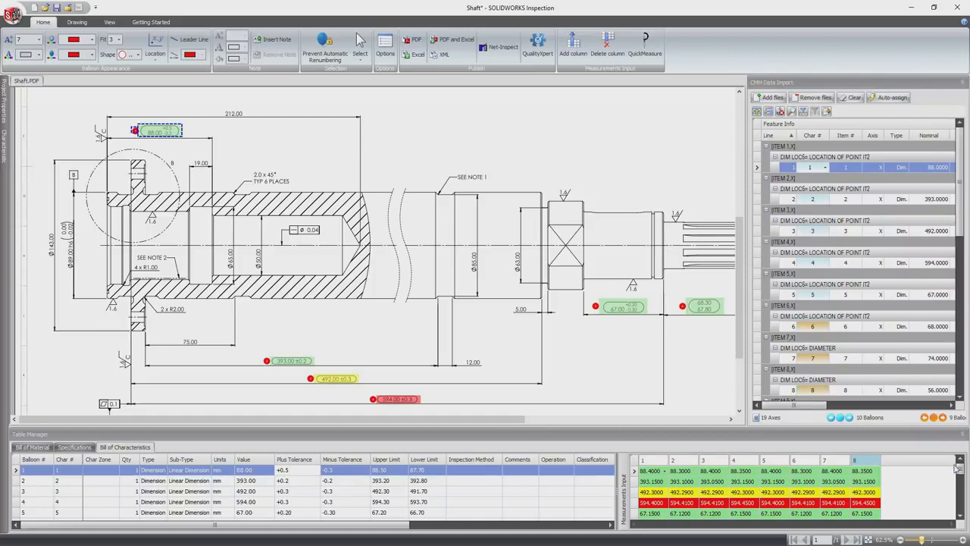
{"action": "left_click_drag", "start_coordinate": [958, 471], "coordinate": [960, 498]}
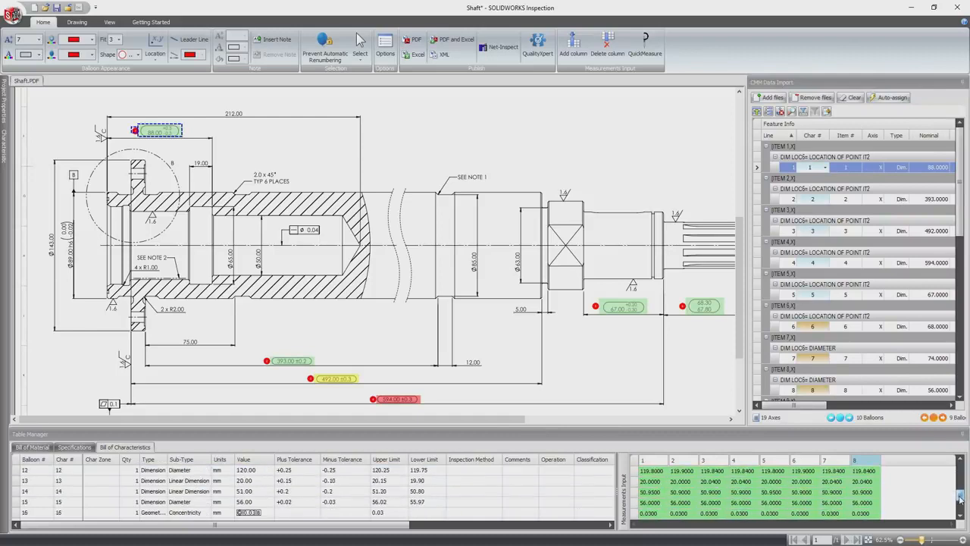
{"action": "mouse_move", "coordinate": [508, 418]}
{"action": "left_mouse_down"}
{"action": "mouse_move", "coordinate": [643, 436]}
{"action": "mouse_move", "coordinate": [716, 430]}
{"action": "left_mouse_up"}
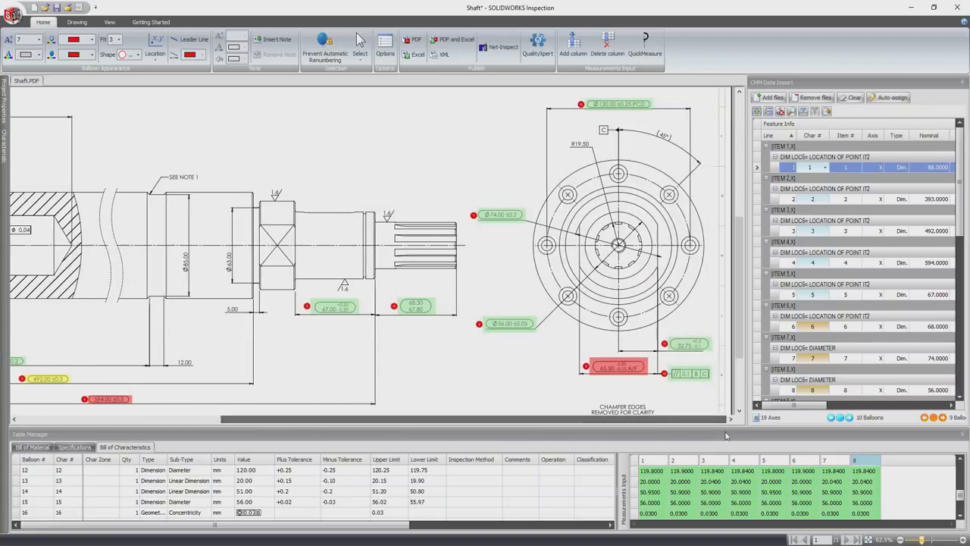
{"action": "left_click_drag", "start_coordinate": [744, 359], "coordinate": [744, 244]}
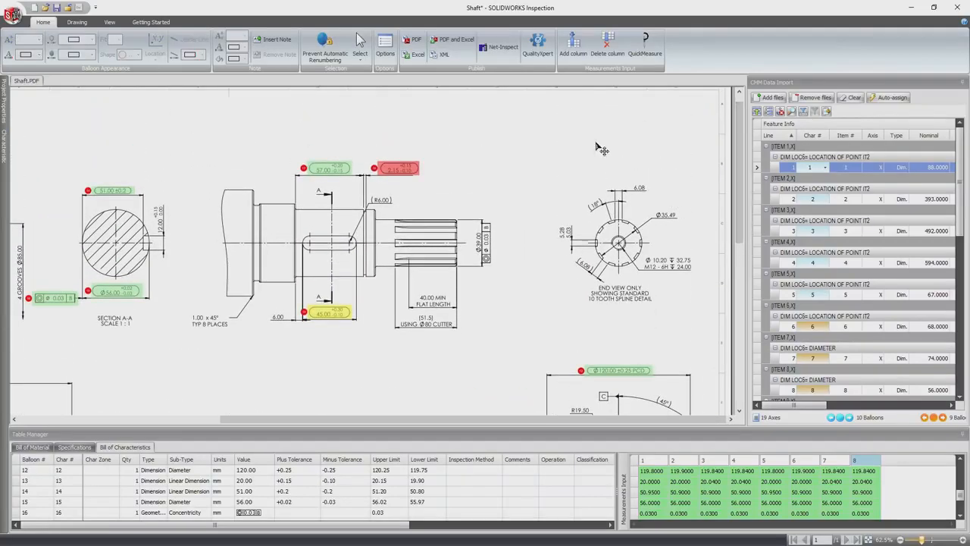
Publish the inspection with Shaft.PDF to Net-Inspect as a new detail, full FAI and review the Form 3 characteristic results.
{"action": "left_click", "coordinate": [496, 50]}
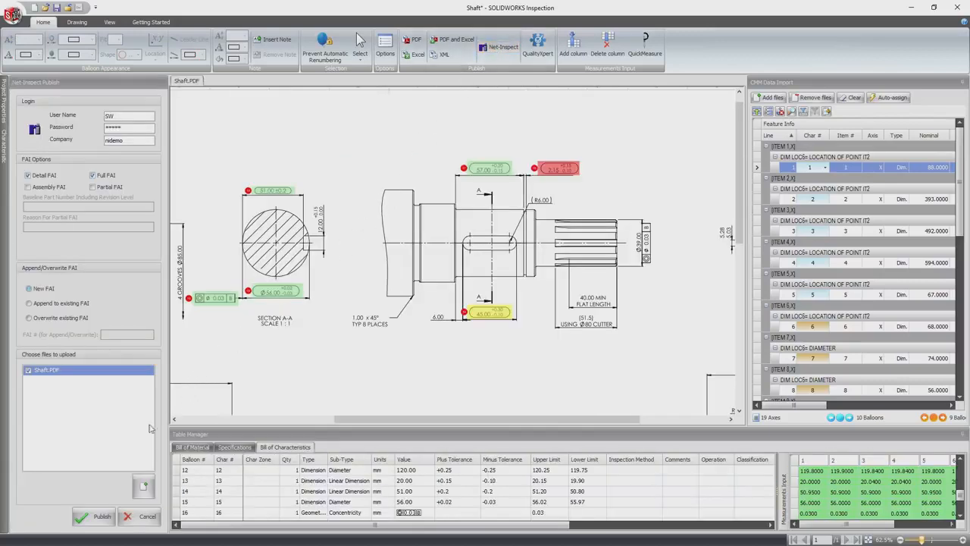
{"action": "left_click", "coordinate": [98, 517]}
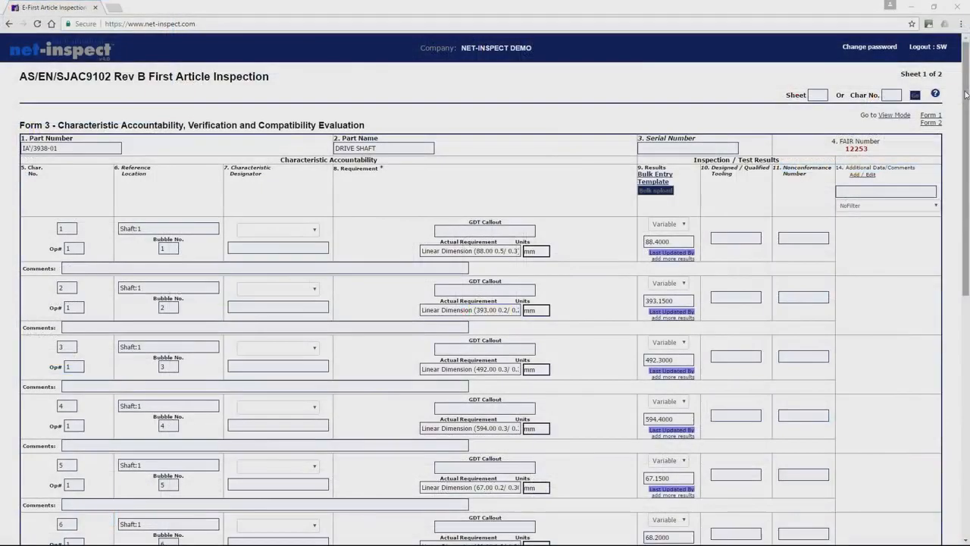
{"action": "left_click_drag", "start_coordinate": [966, 94], "coordinate": [968, 198]}
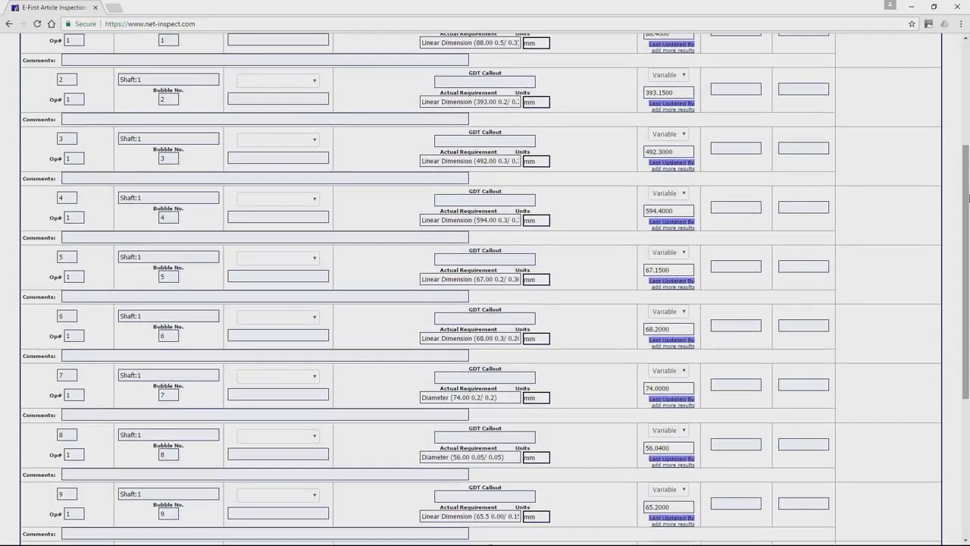